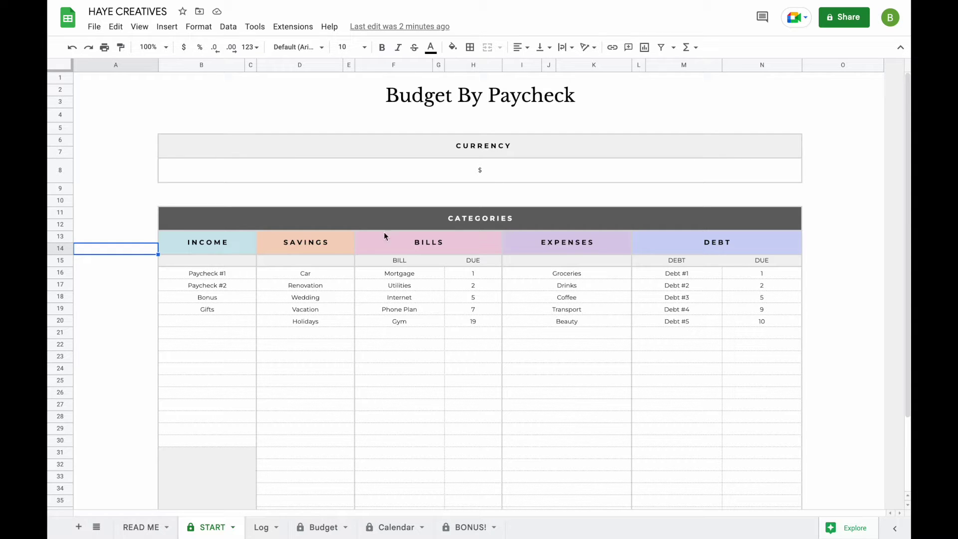
# Look through the Log, Budget, Calendar and BONUS! sheets, then return to START
pyautogui.click(267, 529)
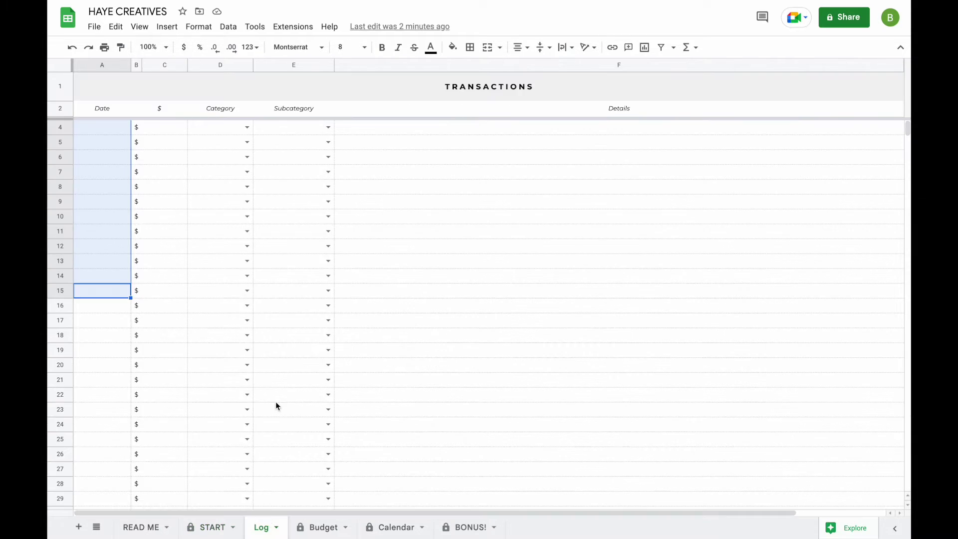
pyautogui.click(289, 294)
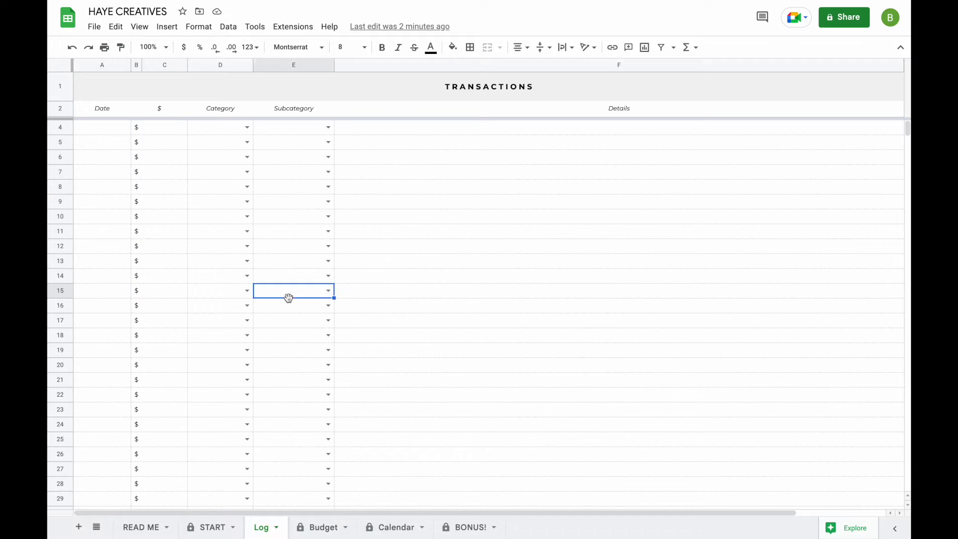
pyautogui.click(323, 527)
pyautogui.click(362, 332)
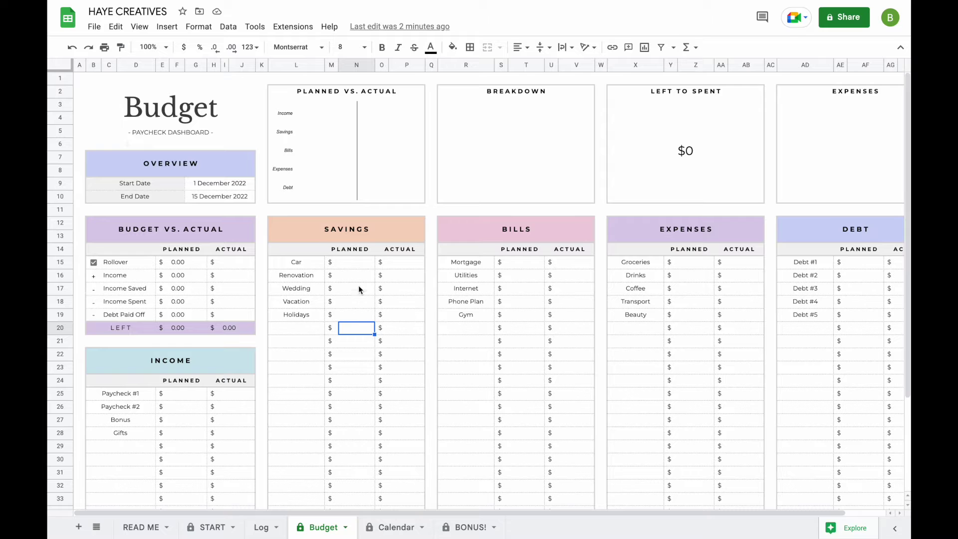
pyautogui.click(394, 527)
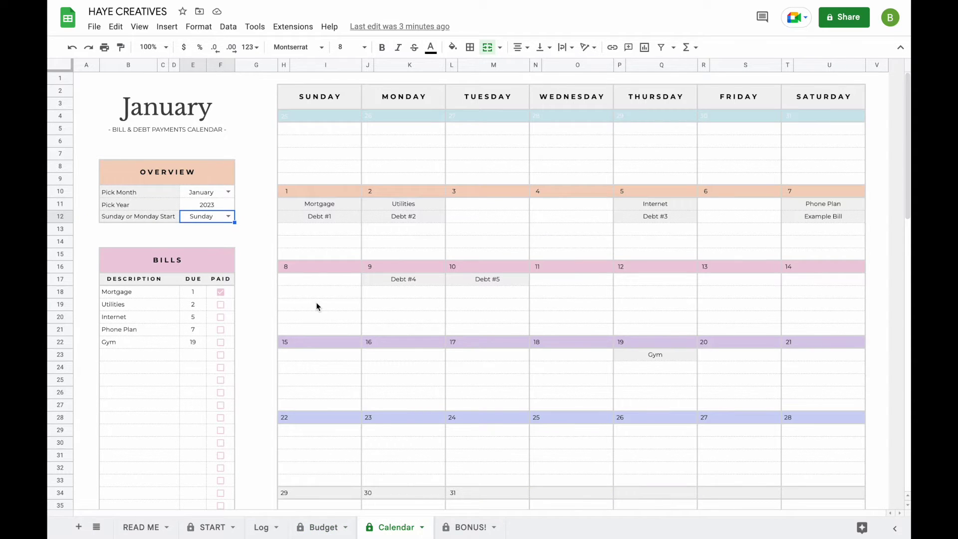
pyautogui.click(463, 525)
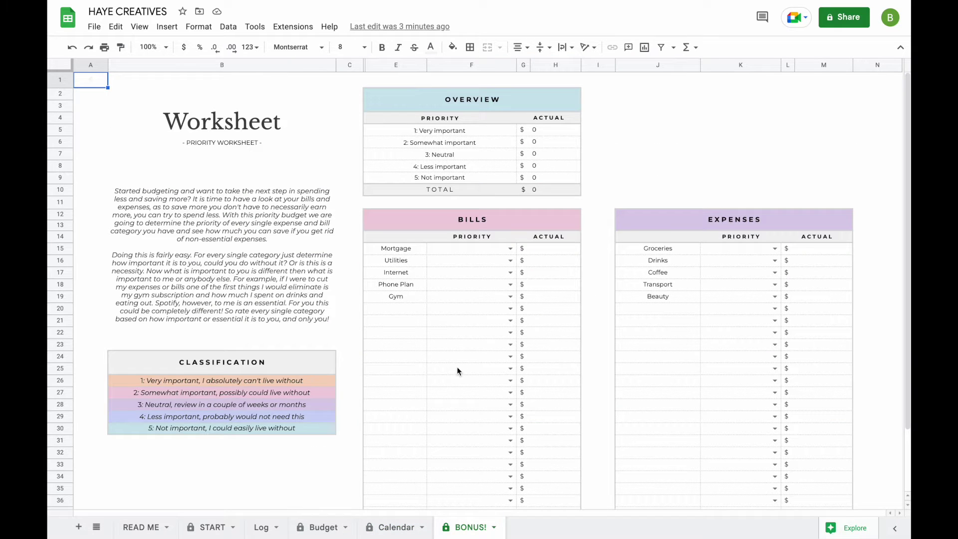
pyautogui.click(205, 528)
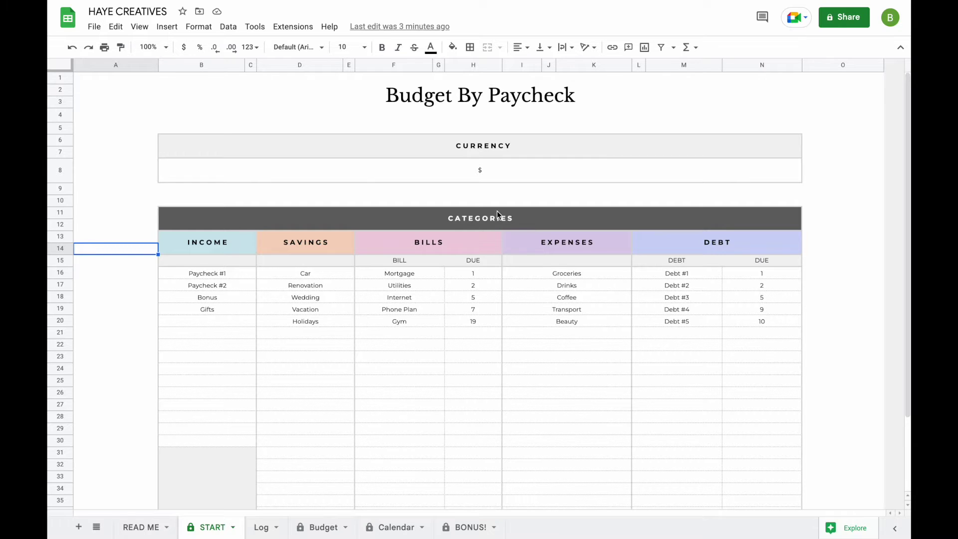
# Change the currency symbol from $ to € and confirm it on the Budget dashboard
pyautogui.doubleClick(497, 172)
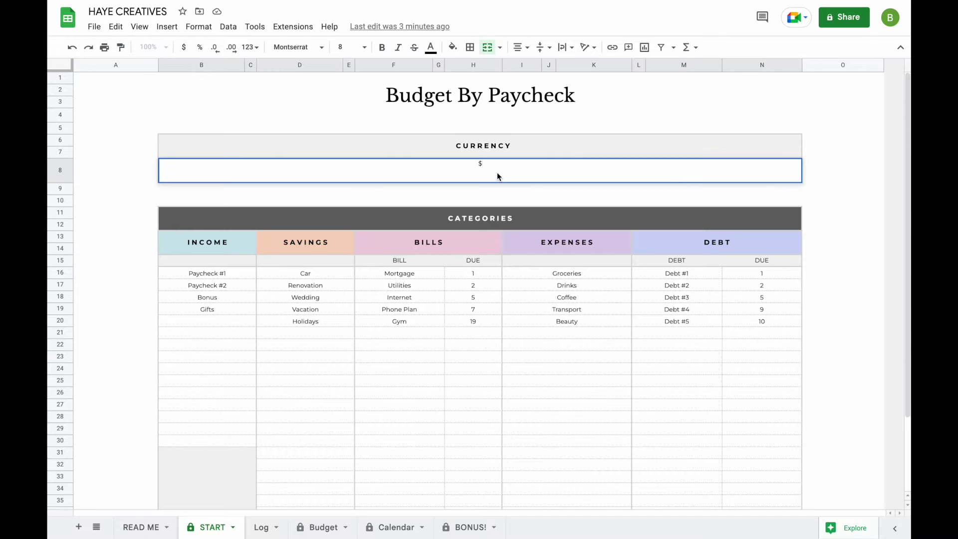
pyautogui.press('BackSpace')
pyautogui.write('€')
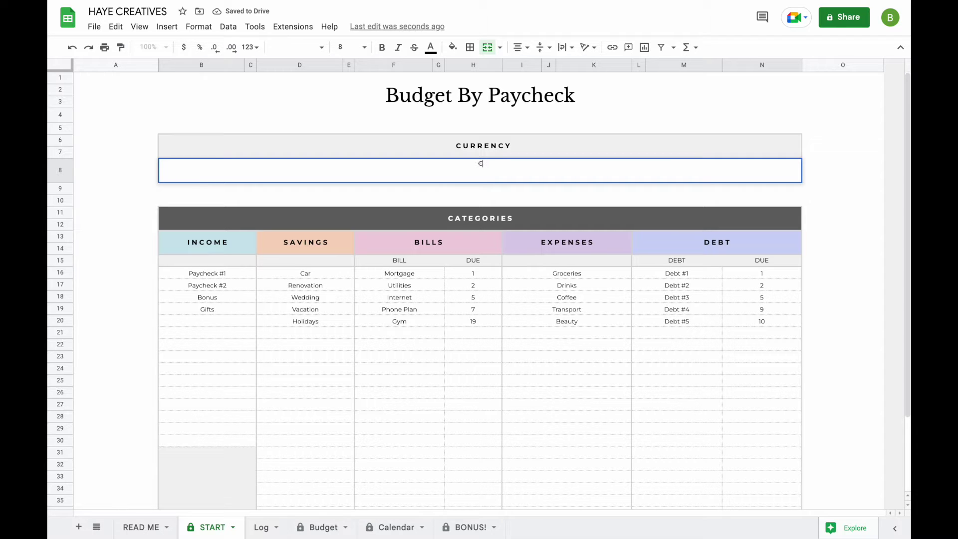
pyautogui.press('Return')
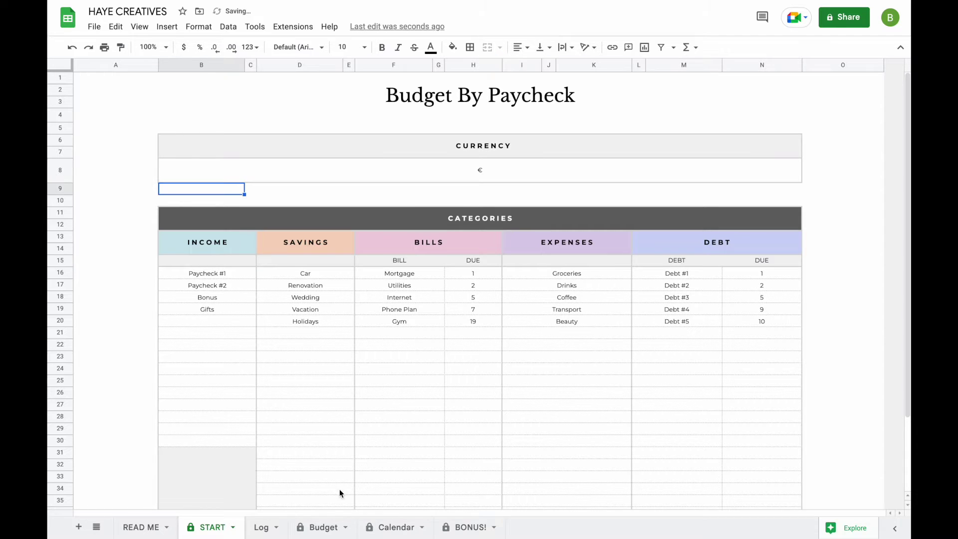
pyautogui.click(321, 528)
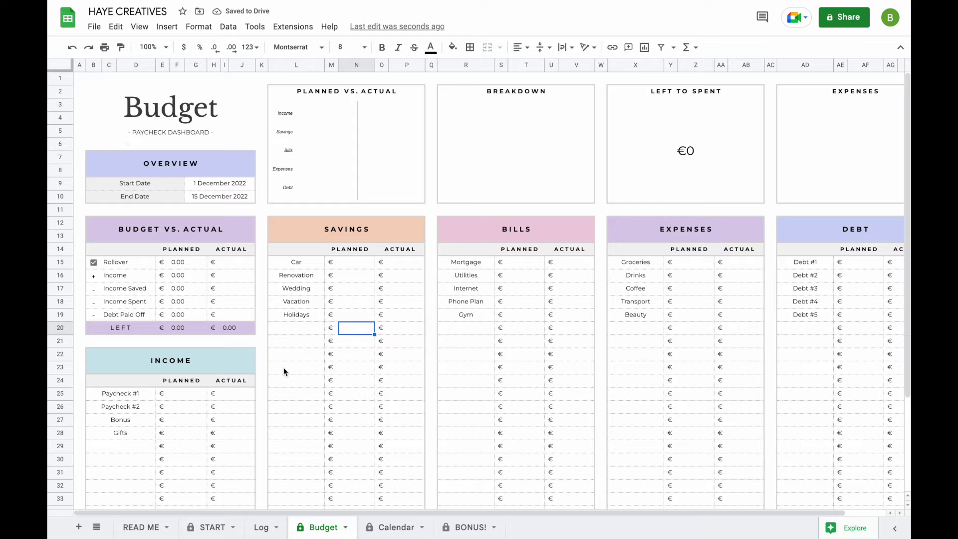
pyautogui.click(212, 527)
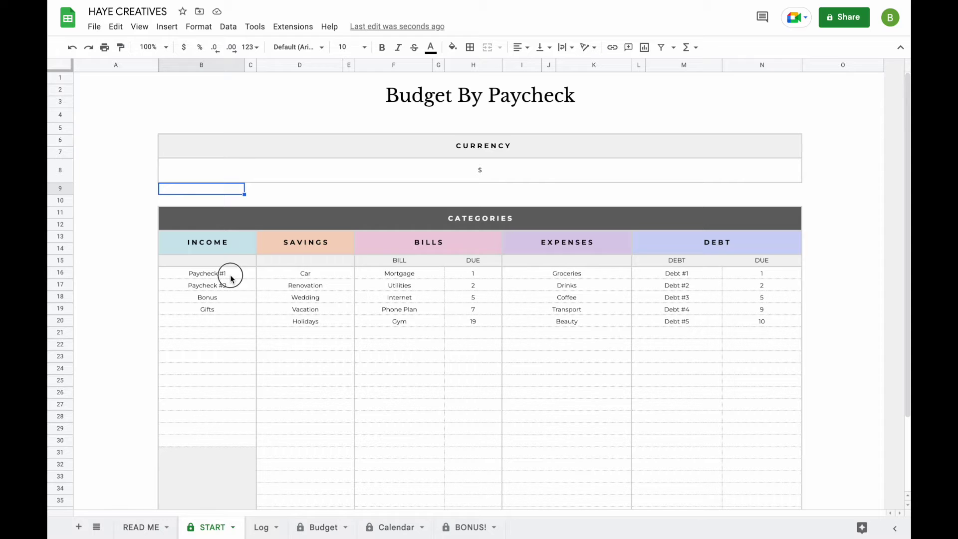
# Rename the Paycheck #1 income category to Paycheck
pyautogui.doubleClick(229, 274)
pyautogui.press('BackSpace')
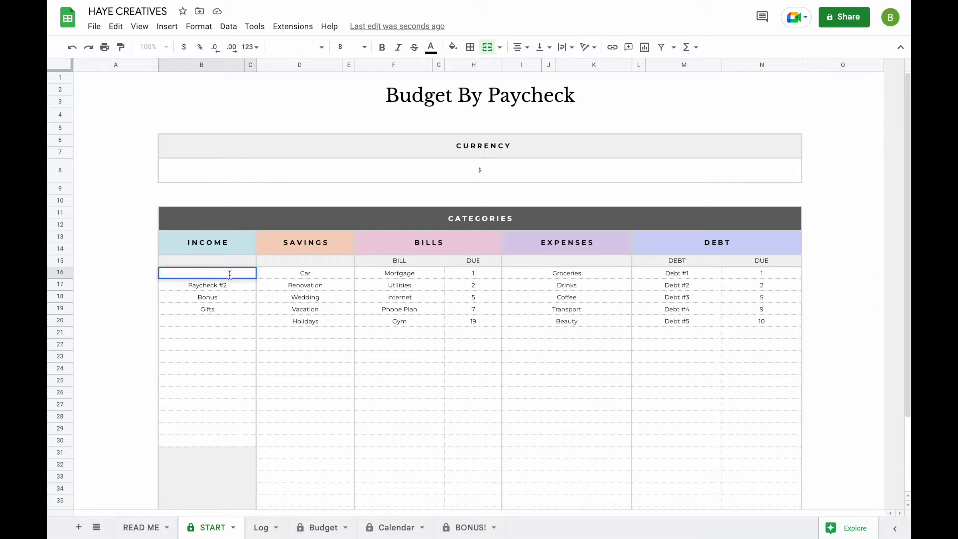
pyautogui.write('Paycheck')
pyautogui.press('Return')
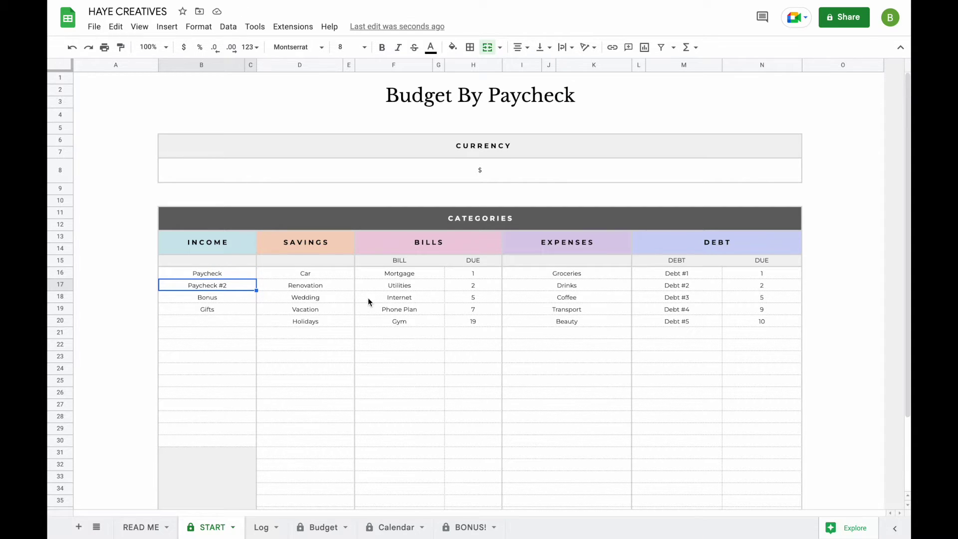
# Set the Gym bill's due day to 20 and check it on the calendar
pyautogui.scroll(-2, 369, 300)
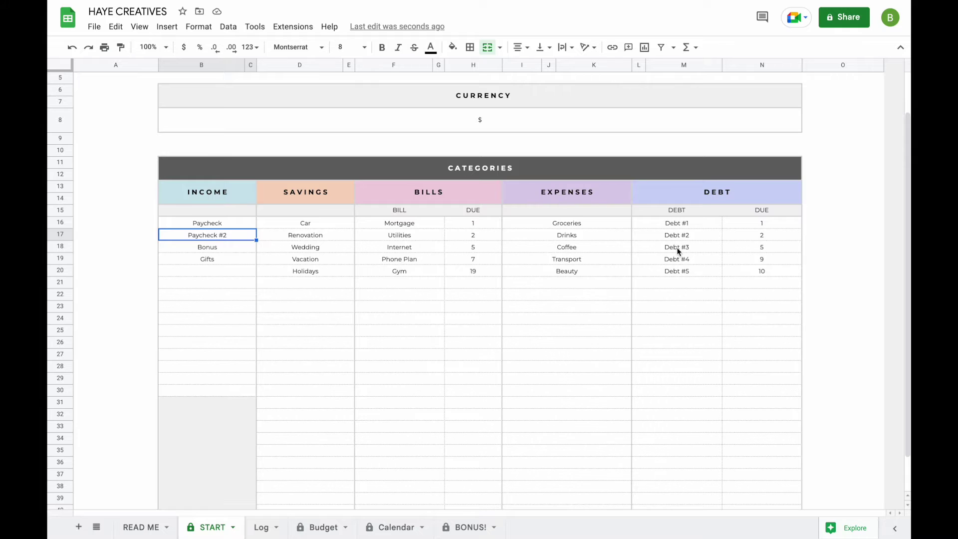
pyautogui.scroll(-2, 677, 249)
pyautogui.scroll(4, 678, 250)
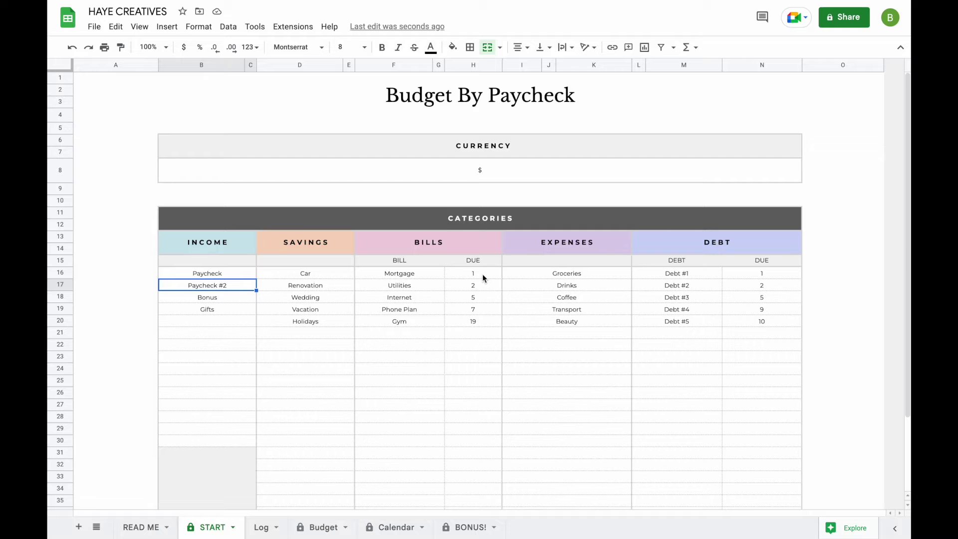
pyautogui.click(479, 355)
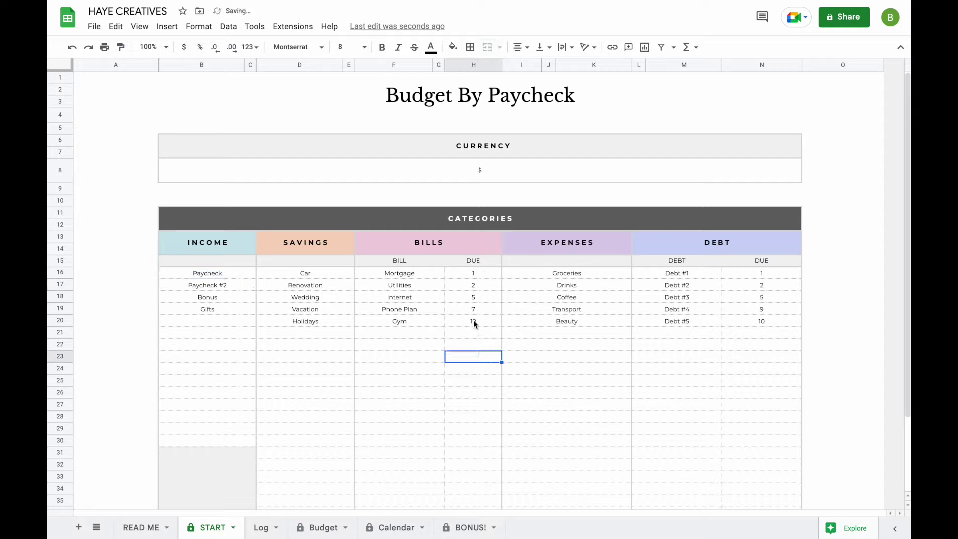
pyautogui.click(474, 323)
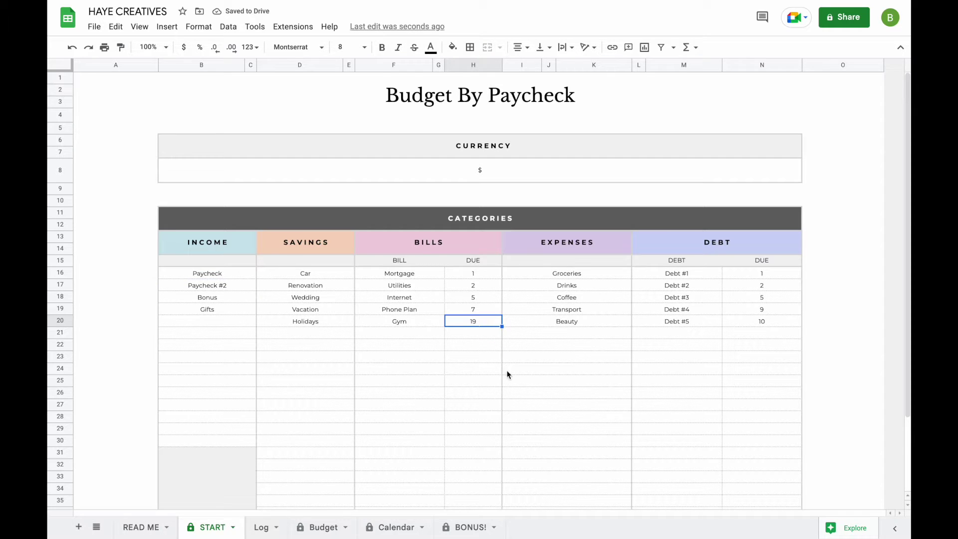
pyautogui.write('20')
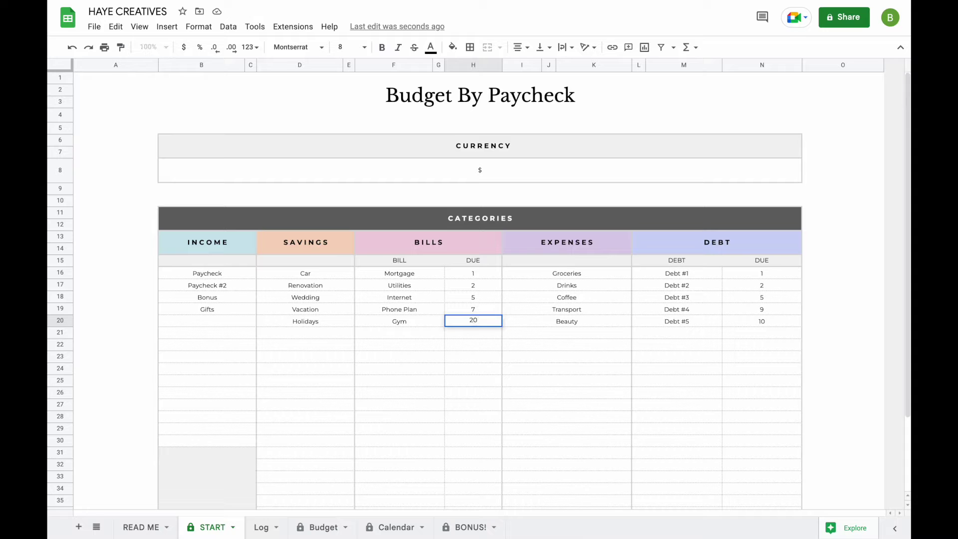
pyautogui.press('Return')
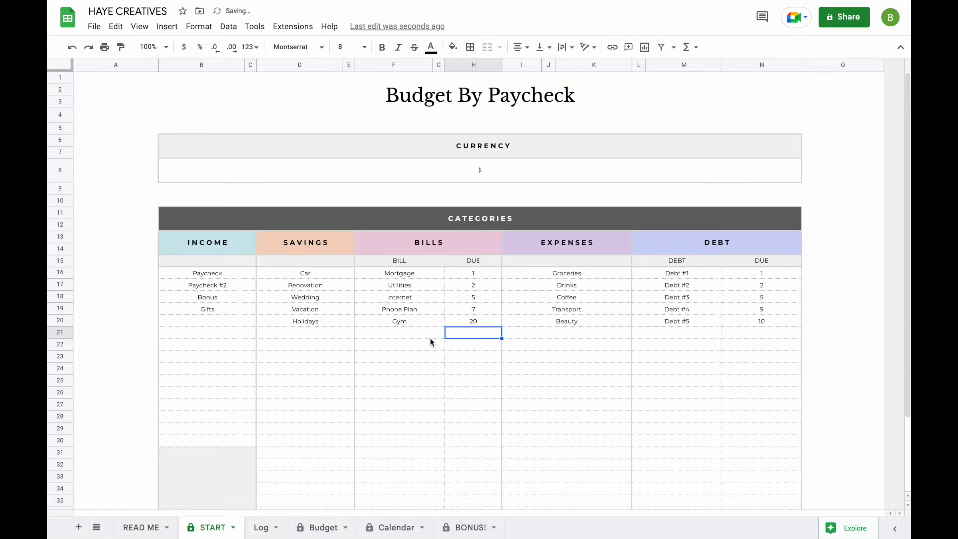
pyautogui.click(396, 527)
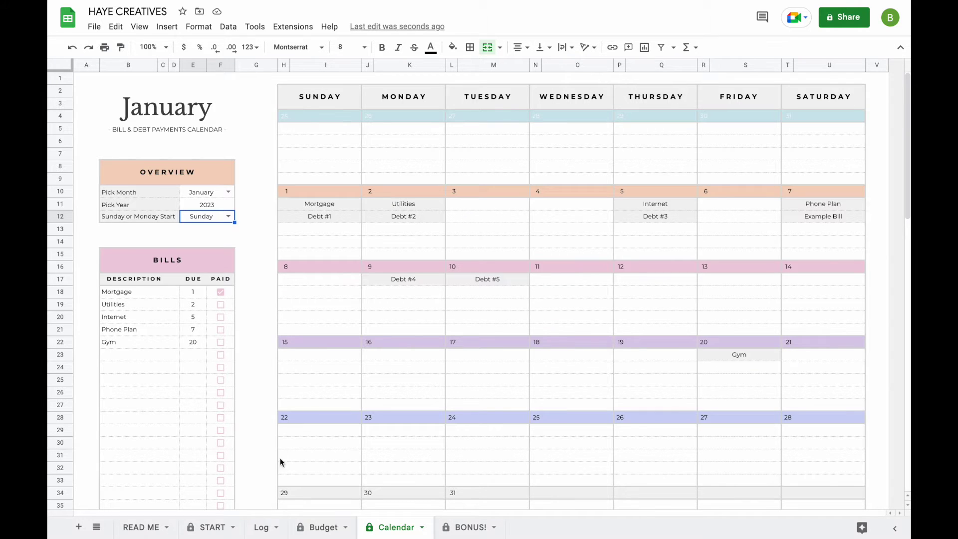
# Go back to START, then bring up the Budget dashboard sheet
pyautogui.click(210, 527)
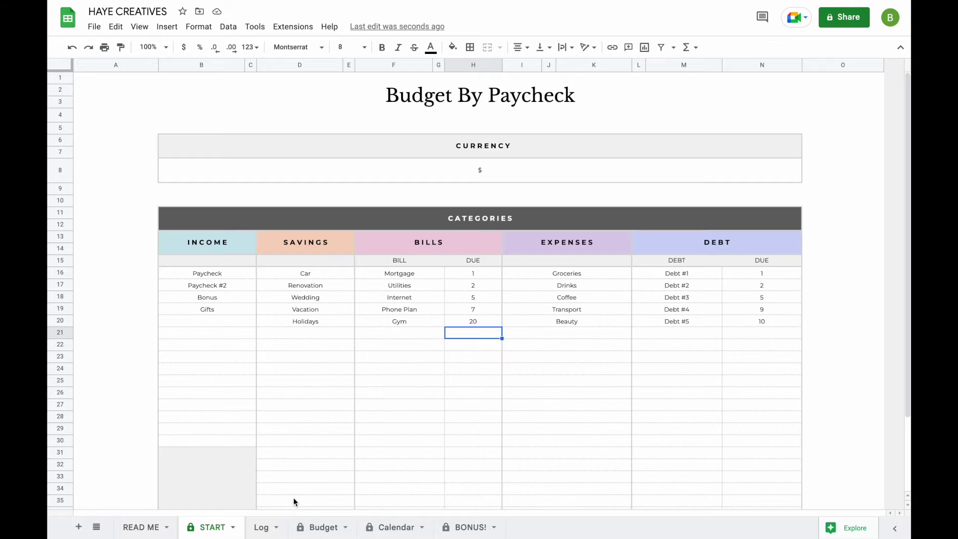
pyautogui.click(324, 528)
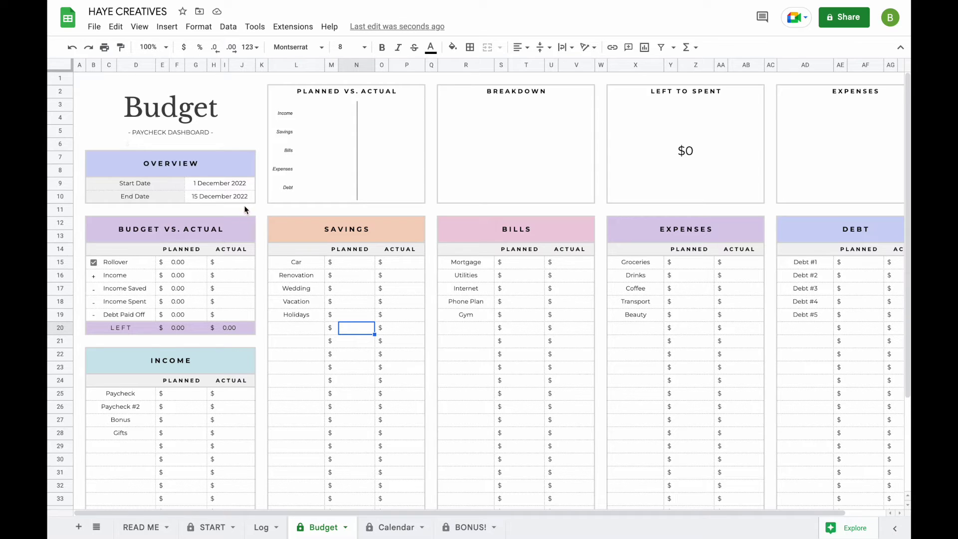
# Set the dashboard's start date to 4 December 2022 and end date to 10 December 2022
pyautogui.doubleClick(223, 184)
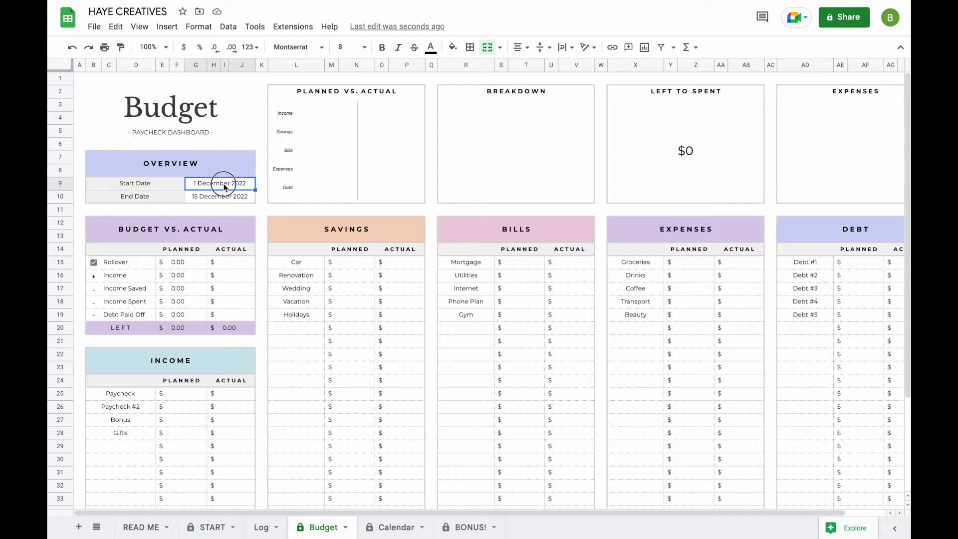
pyautogui.click(179, 243)
pyautogui.doubleClick(224, 195)
pyautogui.click(262, 257)
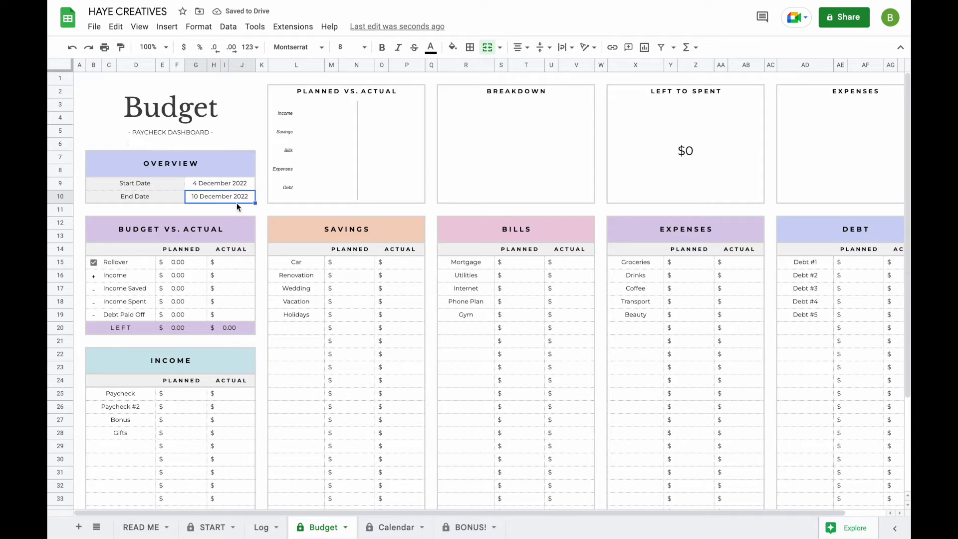
pyautogui.click(191, 393)
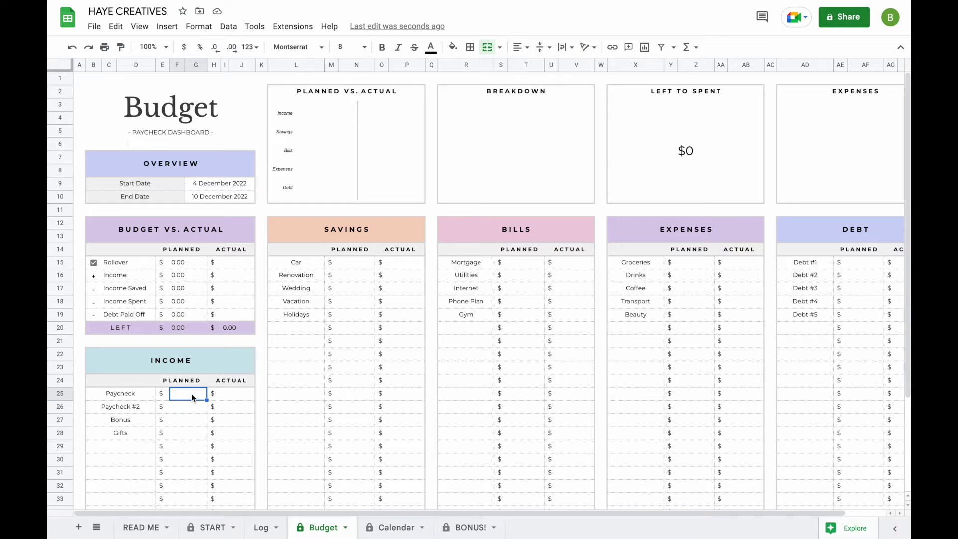
# Enter planned income: Paycheck 1000, Bonus 500 and Gifts 50
pyautogui.write('1000')
pyautogui.press('Return')
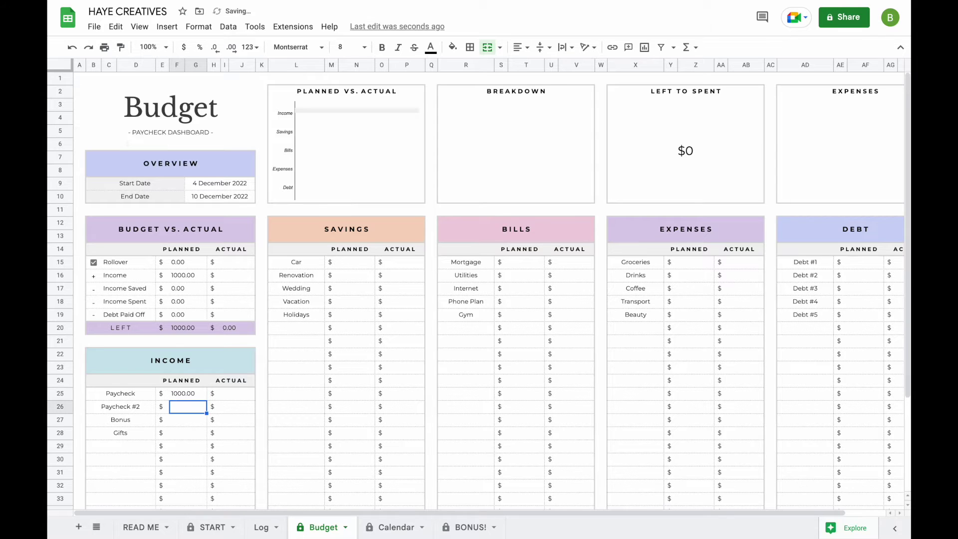
pyautogui.click(185, 421)
pyautogui.write('500')
pyautogui.press('Return')
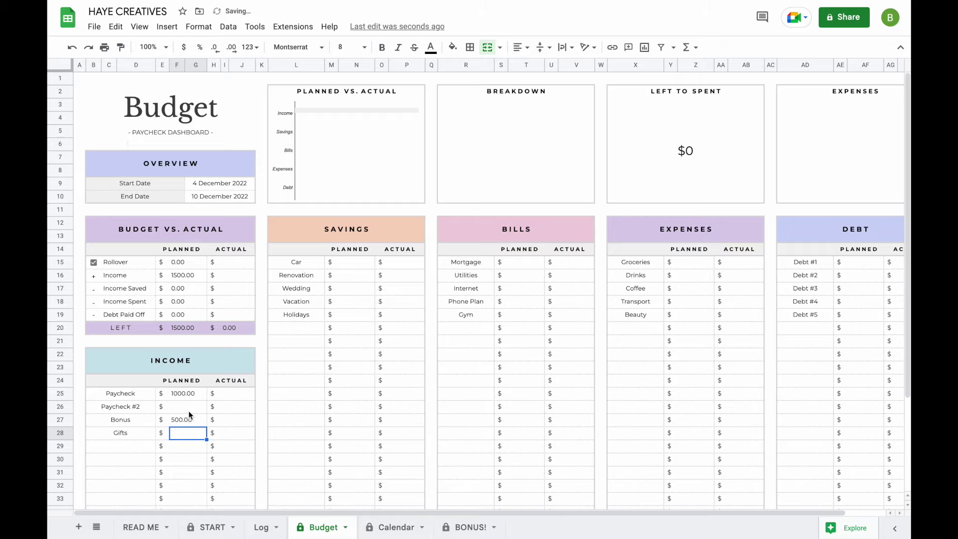
pyautogui.write('50')
pyautogui.press('Return')
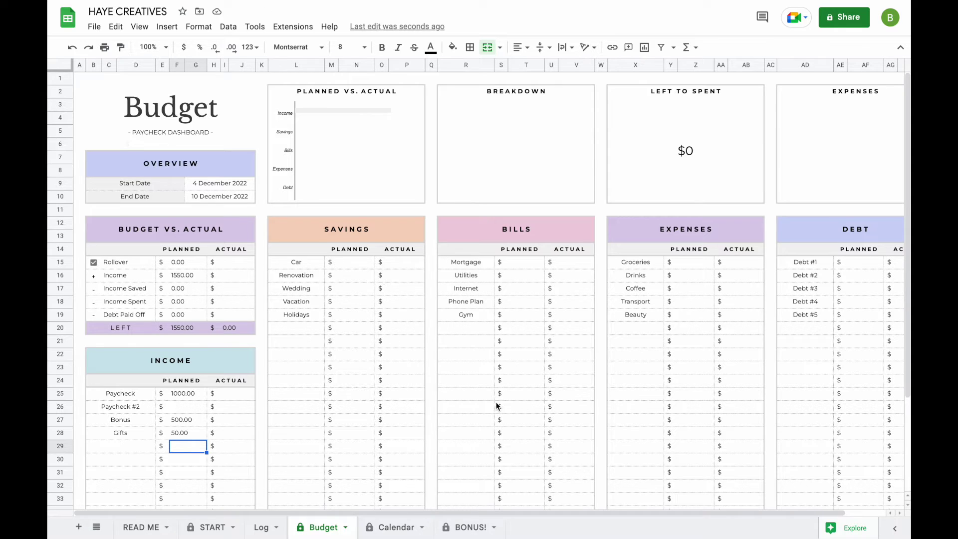
# Plan 150 for Car under Savings
pyautogui.click(351, 264)
pyautogui.write('150')
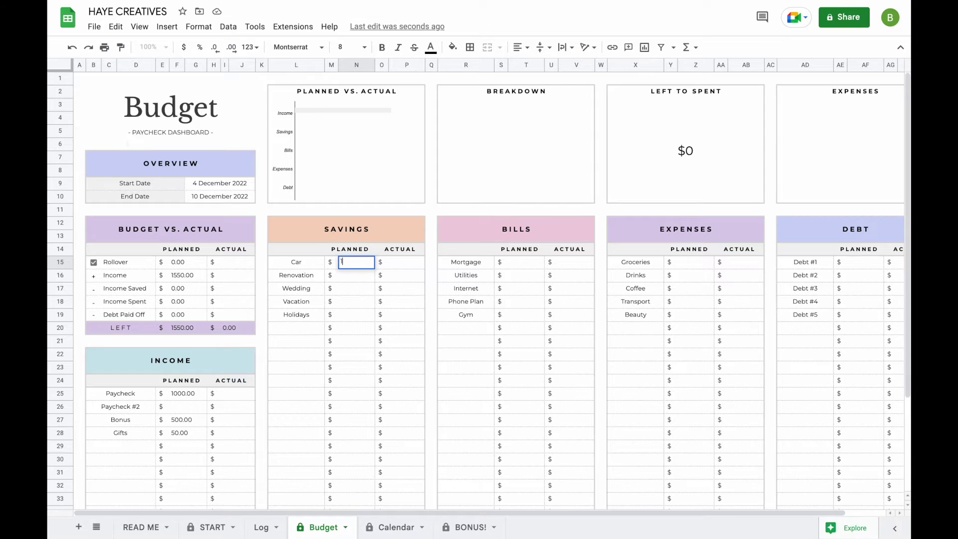
pyautogui.press('Return')
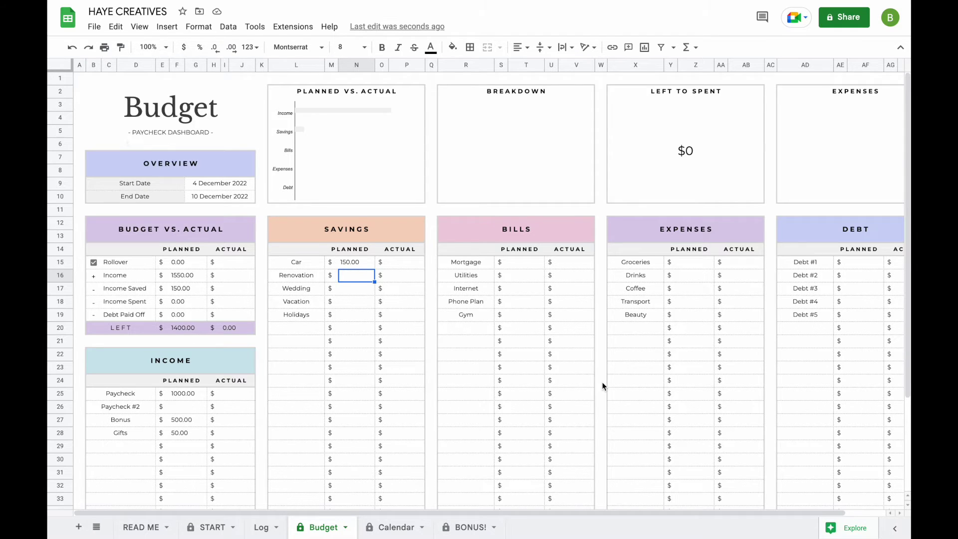
# Plan Wedding 500 and Vacation 100 in the Savings table
pyautogui.click(350, 290)
pyautogui.write('500')
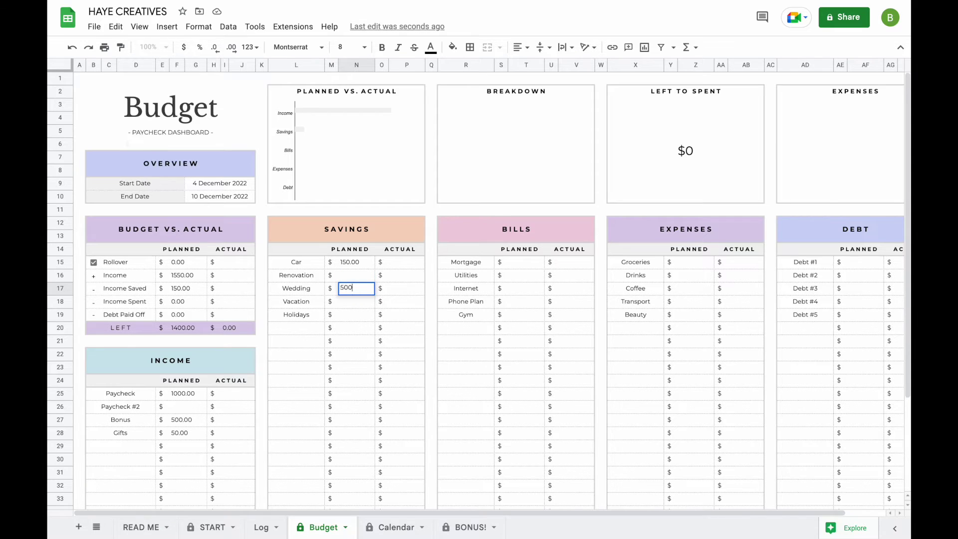
pyautogui.press('Return')
pyautogui.write('100')
pyautogui.press('Return')
# Enter planned Bills (250, 10, 50, 25, 10), Expenses (150, 10, 10, 25, 10) and Debt (100, 100, 50)
pyautogui.click(519, 262)
pyautogui.write('250 10 50 25 10')
pyautogui.click(689, 262)
pyautogui.write('150 10 10 25 10')
pyautogui.click(858, 262)
pyautogui.write('100 100 50')
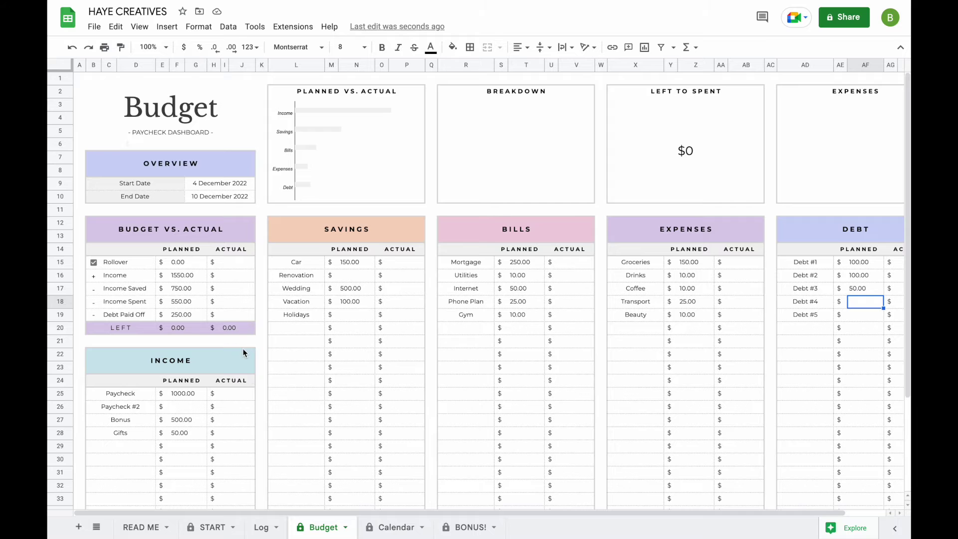
pyautogui.click(261, 531)
# Log an 8 Dec Income, Paycheck transaction of 1000 and check it on the Budget dashboard
pyautogui.click(113, 130)
pyautogui.write('8-dec')
pyautogui.press('Return')
pyautogui.click(162, 130)
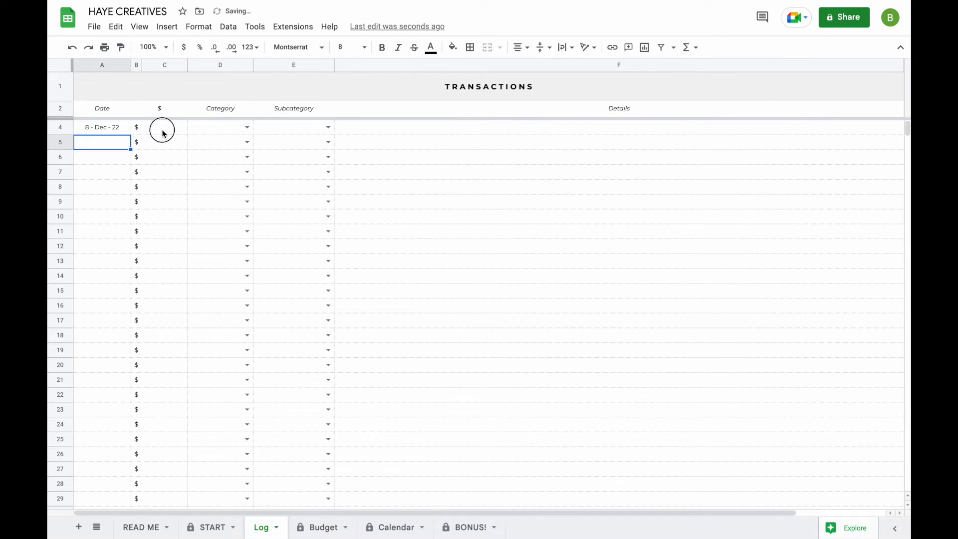
pyautogui.write('1000')
pyautogui.press('Return')
pyautogui.click(246, 127)
pyautogui.click(231, 143)
pyautogui.click(328, 128)
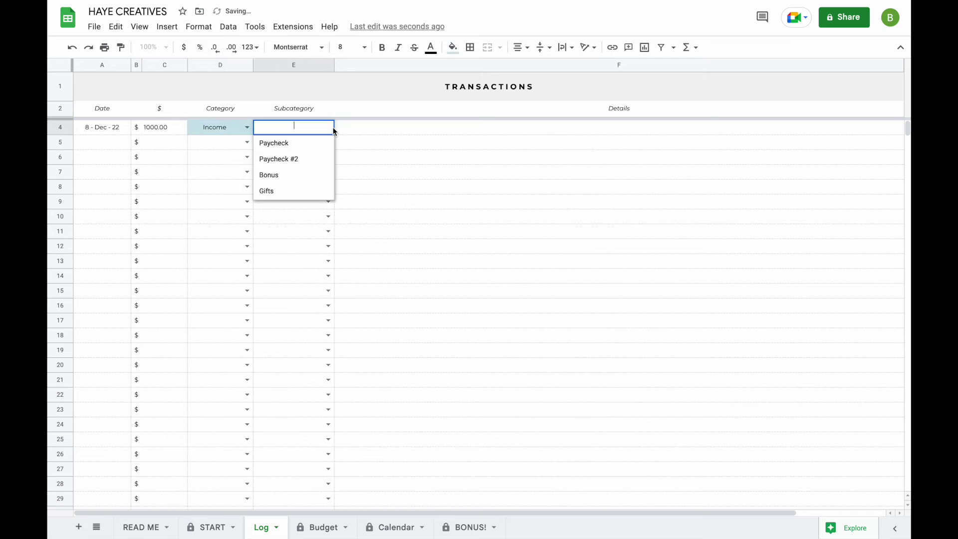
pyautogui.click(318, 148)
pyautogui.click(320, 528)
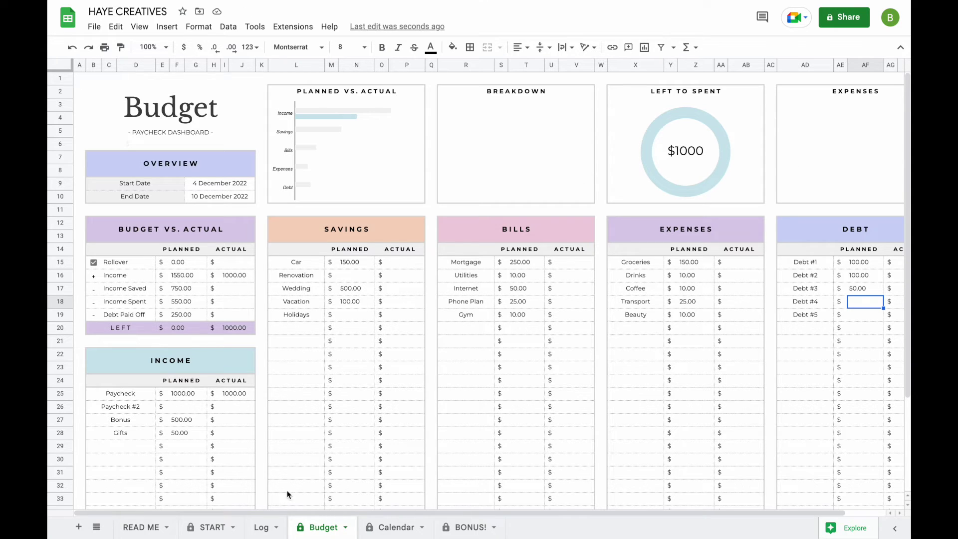
pyautogui.click(262, 527)
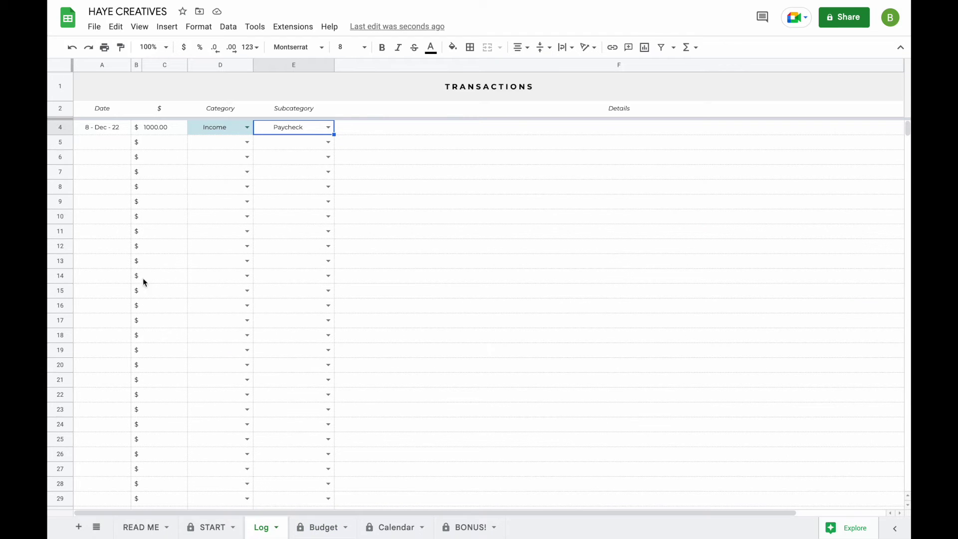
# Enter 9 Dec dates in Log rows 5–7 with amounts 10, 15 and 10
pyautogui.click(113, 145)
pyautogui.write('9 dec')
pyautogui.press('Return')
pyautogui.write('9 dec')
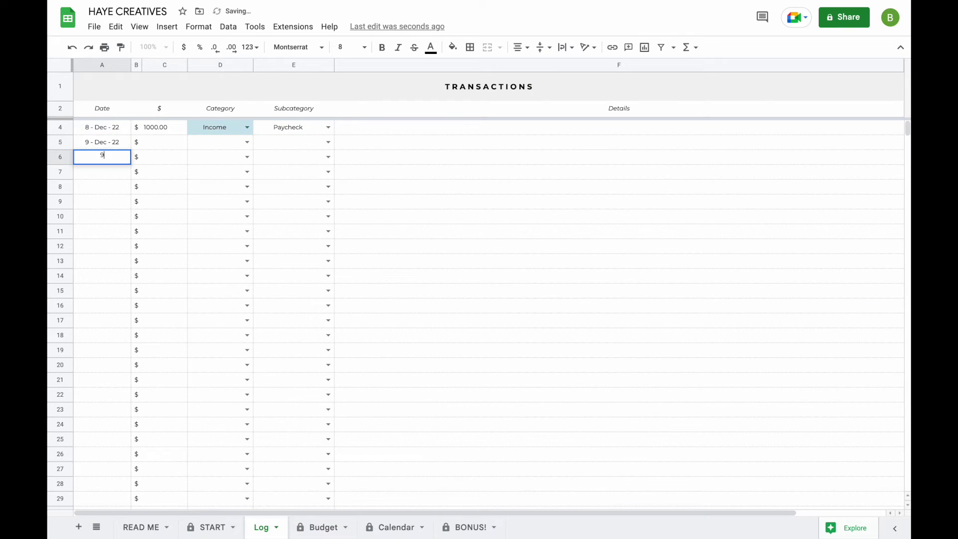
pyautogui.press('Return')
pyautogui.write('9 dec')
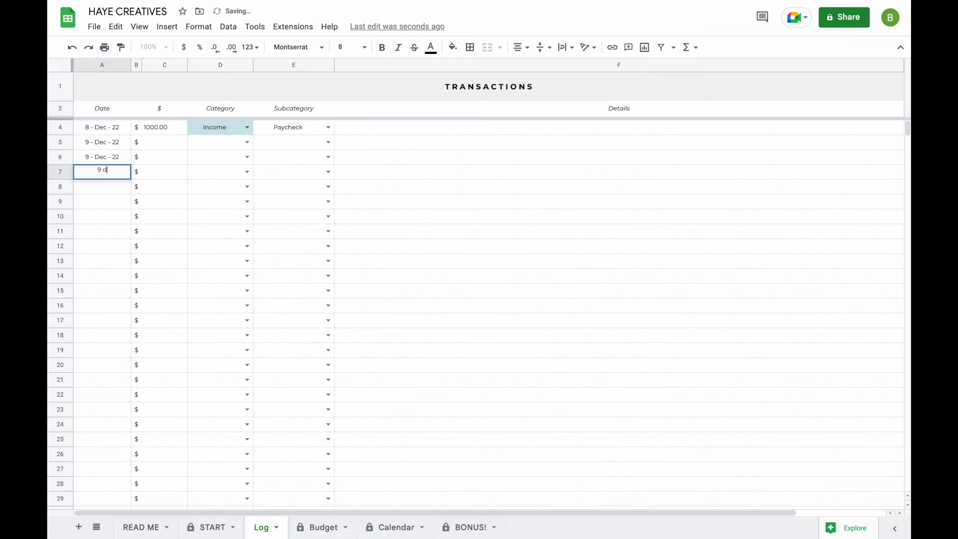
pyautogui.press('Return')
pyautogui.click(169, 143)
pyautogui.write('10')
pyautogui.press('Return')
pyautogui.write('15')
pyautogui.press('Return')
pyautogui.write('10')
pyautogui.press('Return')
# Set rows 5–7 to Expenses, Groceries and check the dashboard shows $965 left
pyautogui.click(247, 142)
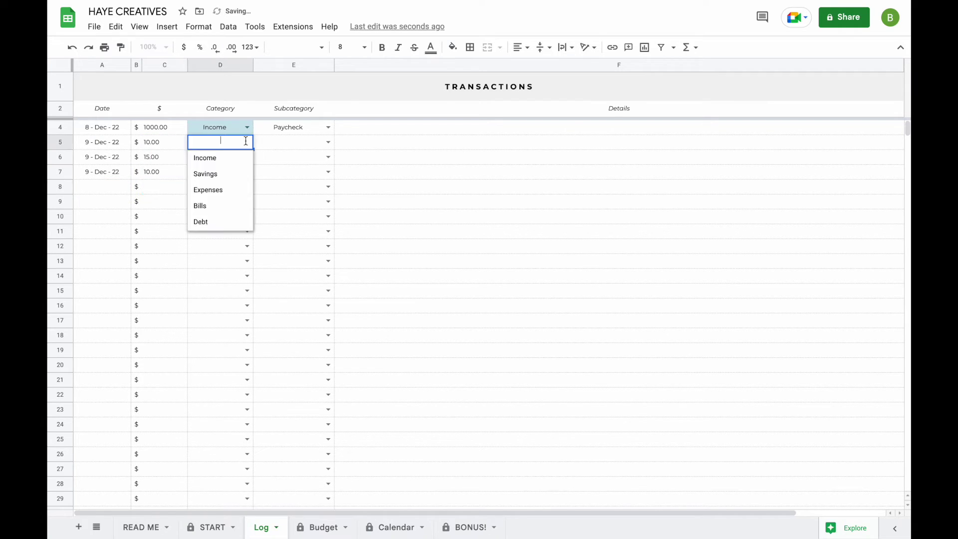
pyautogui.click(233, 192)
pyautogui.moveTo(253, 148); pyautogui.dragTo(252, 174)
pyautogui.click(327, 142)
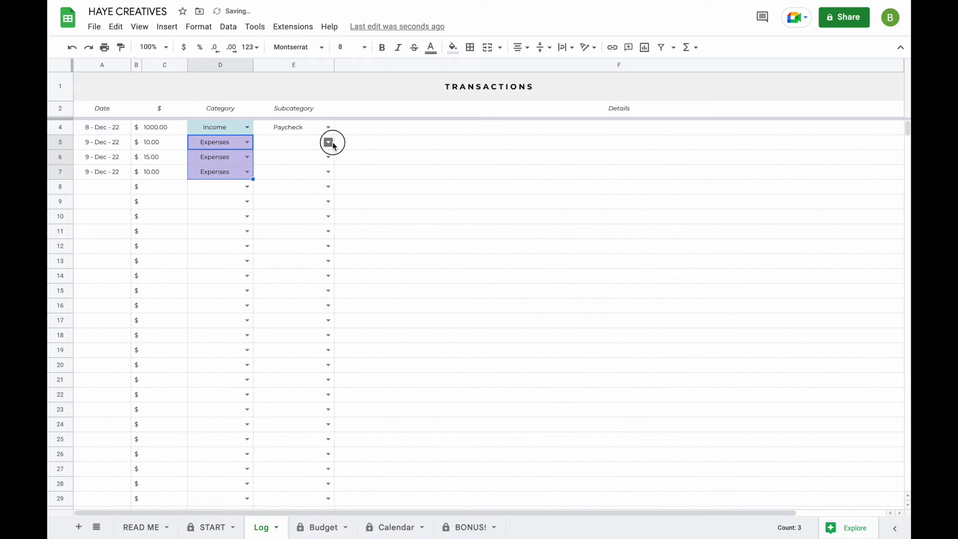
pyautogui.click(323, 157)
pyautogui.moveTo(334, 150); pyautogui.dragTo(332, 175)
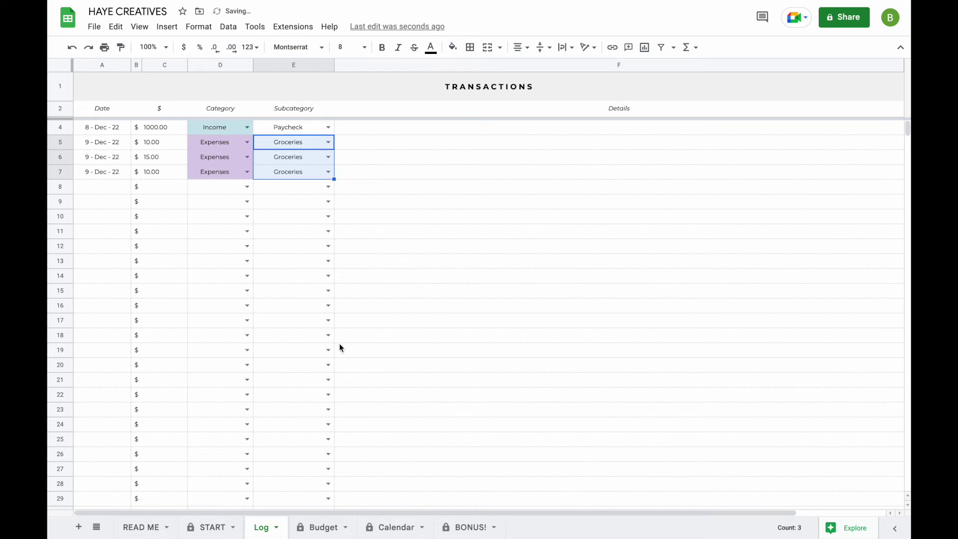
pyautogui.click(341, 525)
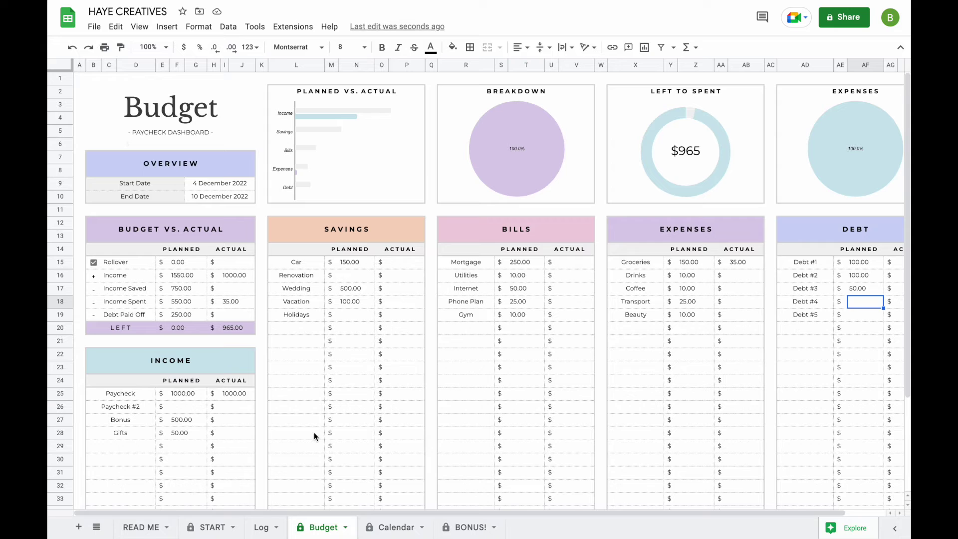
pyautogui.click(262, 526)
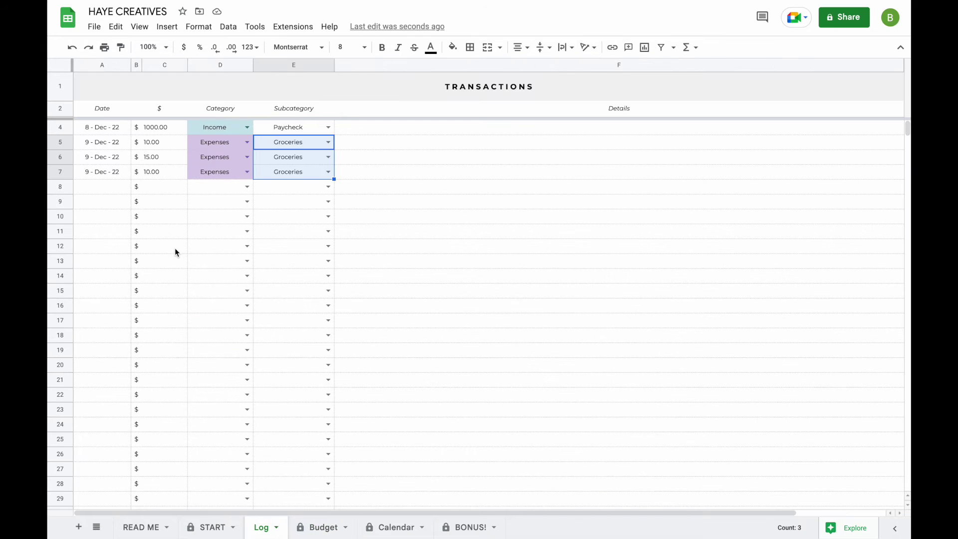
# Log a 10 Dec Bills, Mortgage transaction of 15 in row 8 and view the dashboard
pyautogui.click(109, 189)
pyautogui.write('12/10')
pyautogui.press('Return')
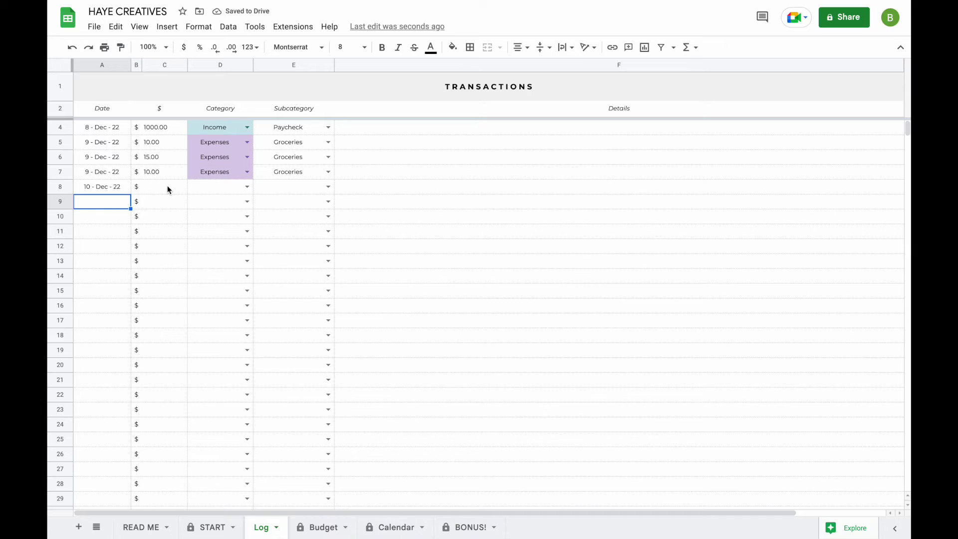
pyautogui.click(168, 189)
pyautogui.write('15')
pyautogui.press('Return')
pyautogui.click(245, 185)
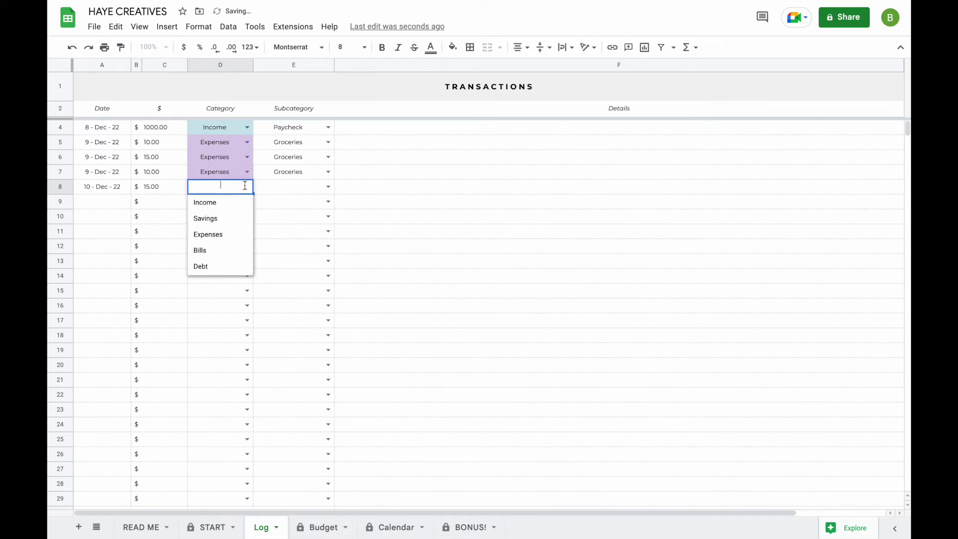
pyautogui.click(238, 255)
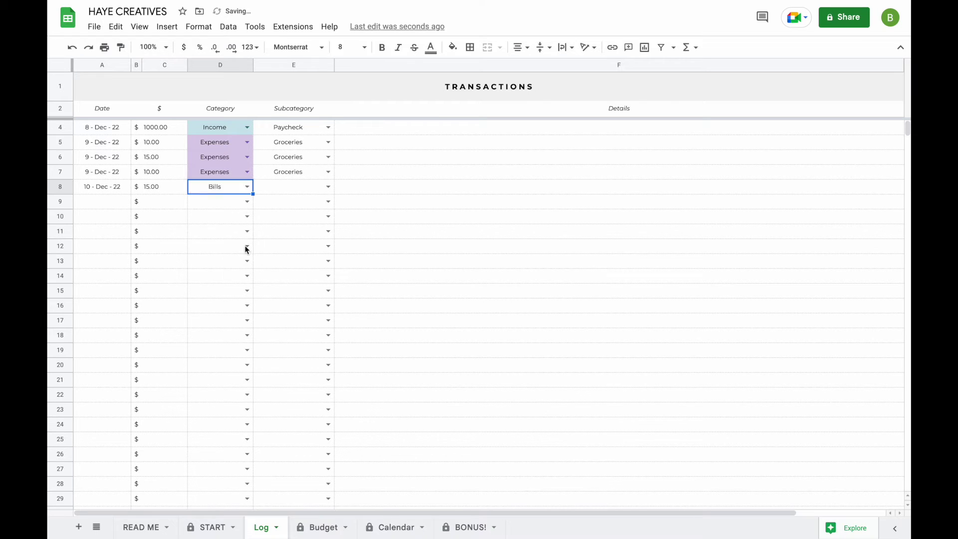
pyautogui.click(327, 186)
pyautogui.click(312, 203)
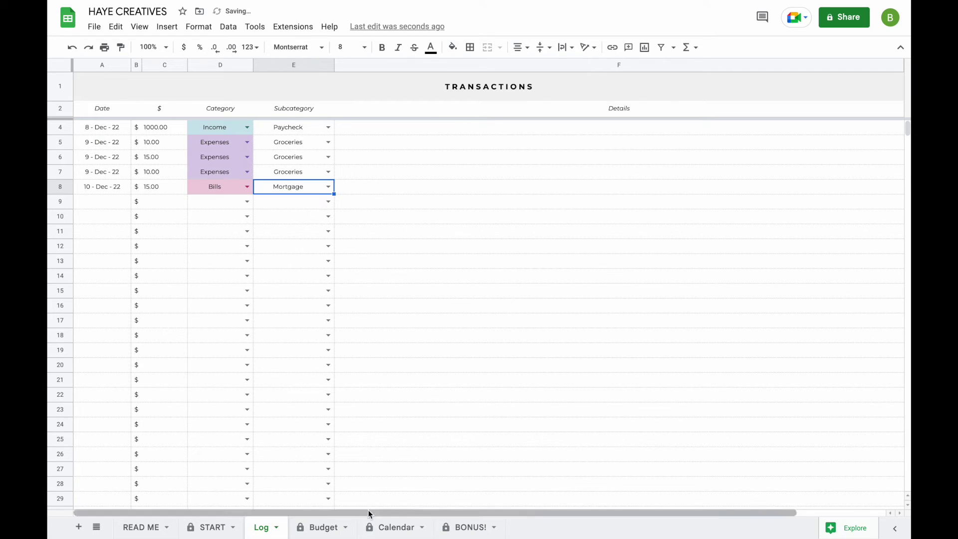
pyautogui.click(331, 527)
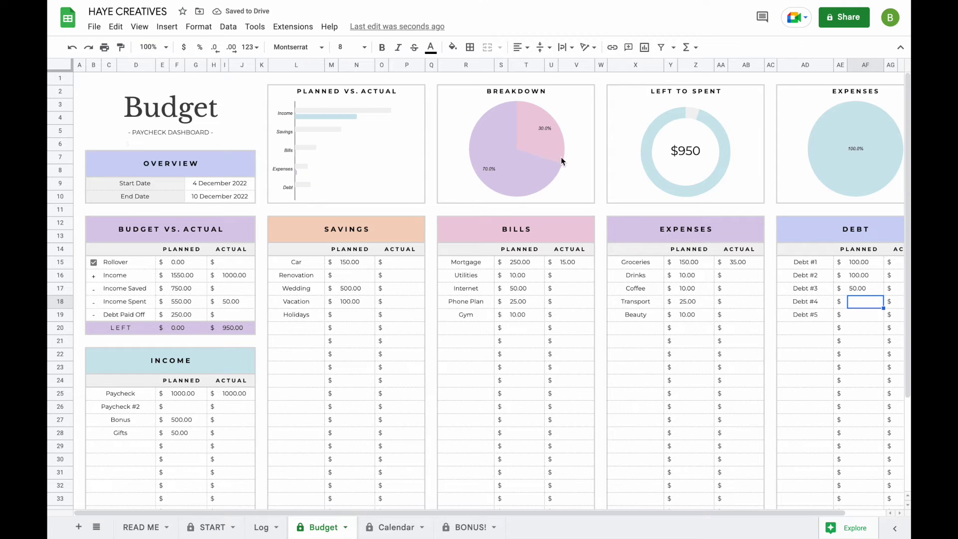
pyautogui.click(533, 141)
pyautogui.moveTo(519, 166)
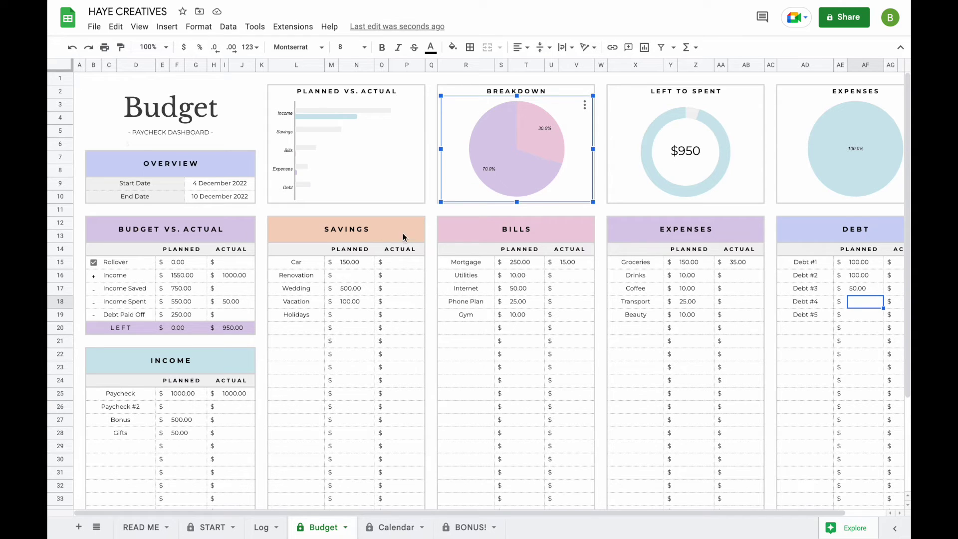
pyautogui.moveTo(527, 186)
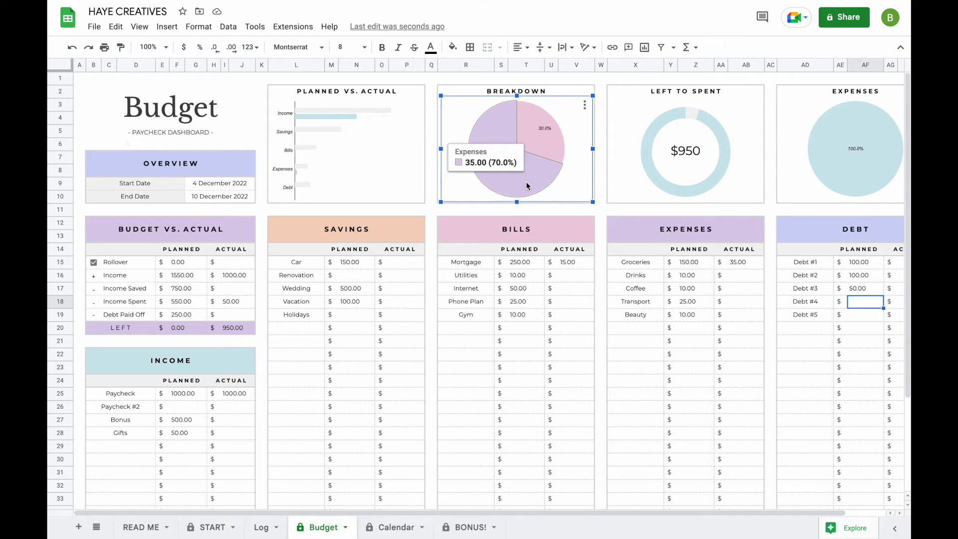
pyautogui.click(869, 162)
pyautogui.moveTo(868, 124)
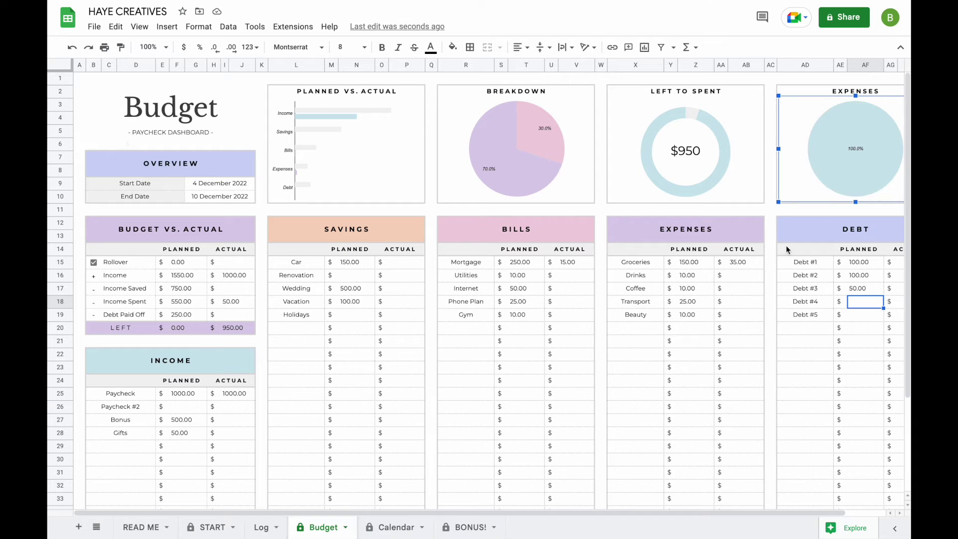
pyautogui.click(738, 284)
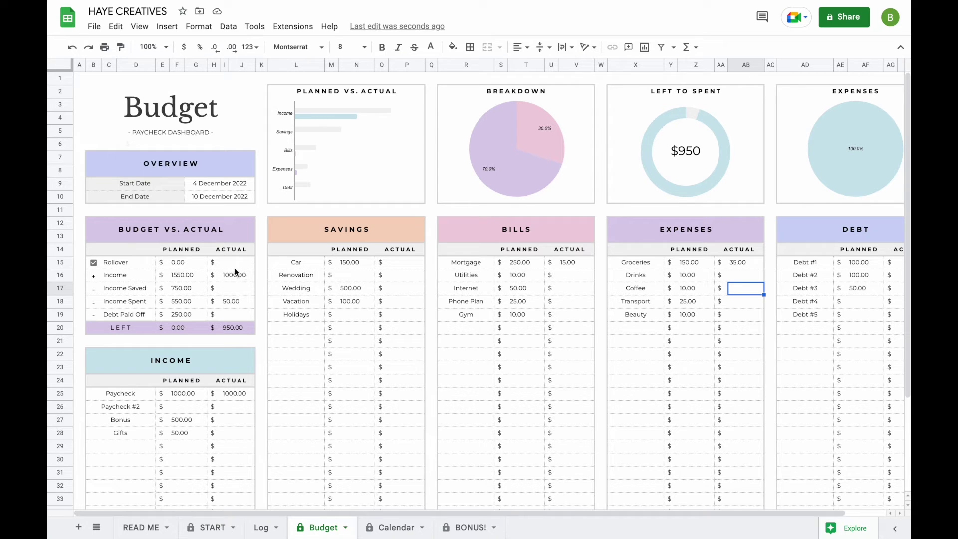
# Enter a 1 Dec date and 500 amount in Log row 9
pyautogui.click(264, 528)
pyautogui.click(103, 202)
pyautogui.write('1 dec')
pyautogui.press('Return')
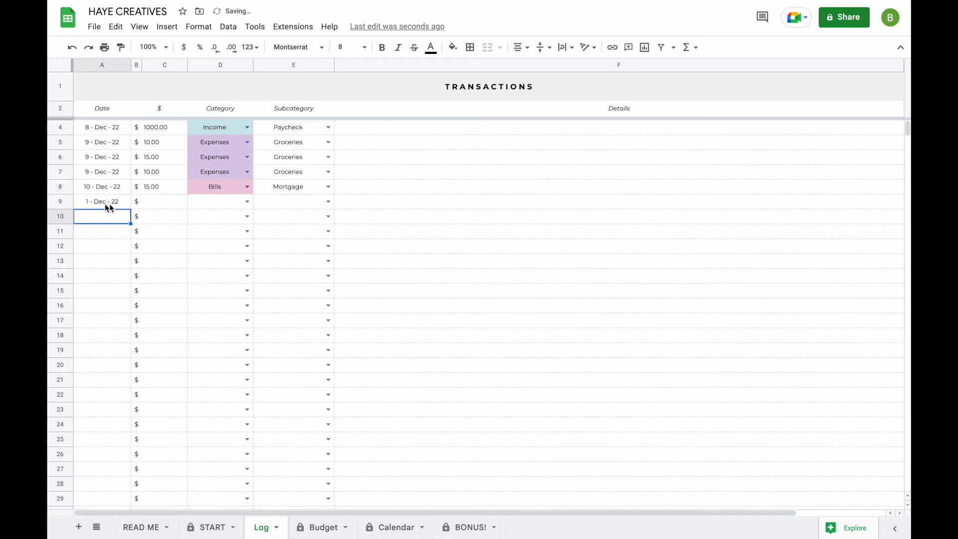
pyautogui.click(164, 206)
pyautogui.write('500')
pyautogui.press('Return')
# Categorize it as Income, Paycheck, then check the Budget dashboard and its sheet options
pyautogui.click(247, 201)
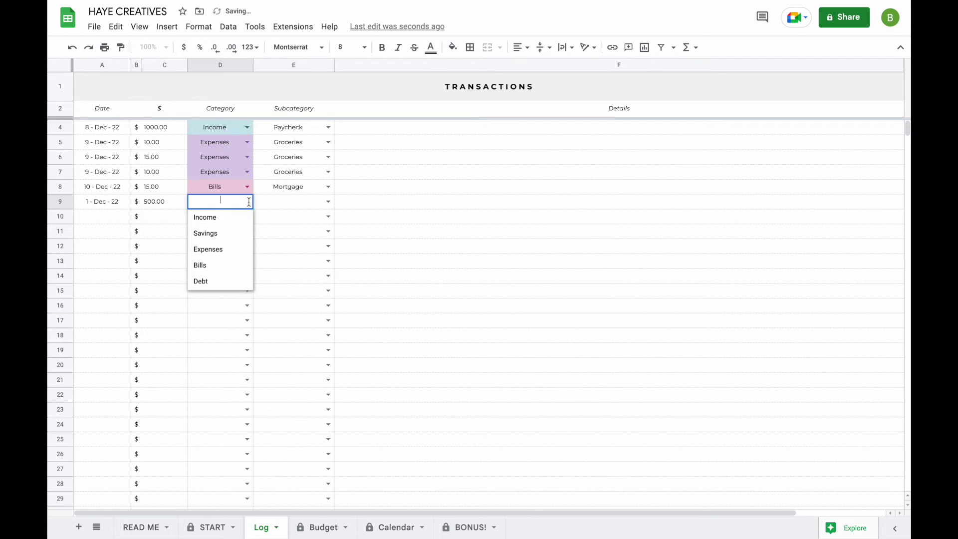
pyautogui.click(239, 216)
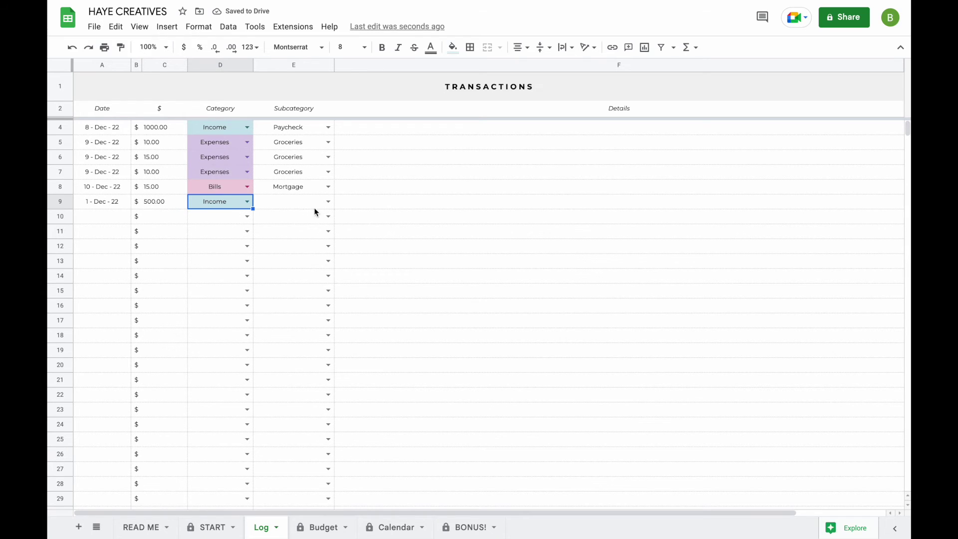
pyautogui.click(328, 201)
pyautogui.click(307, 218)
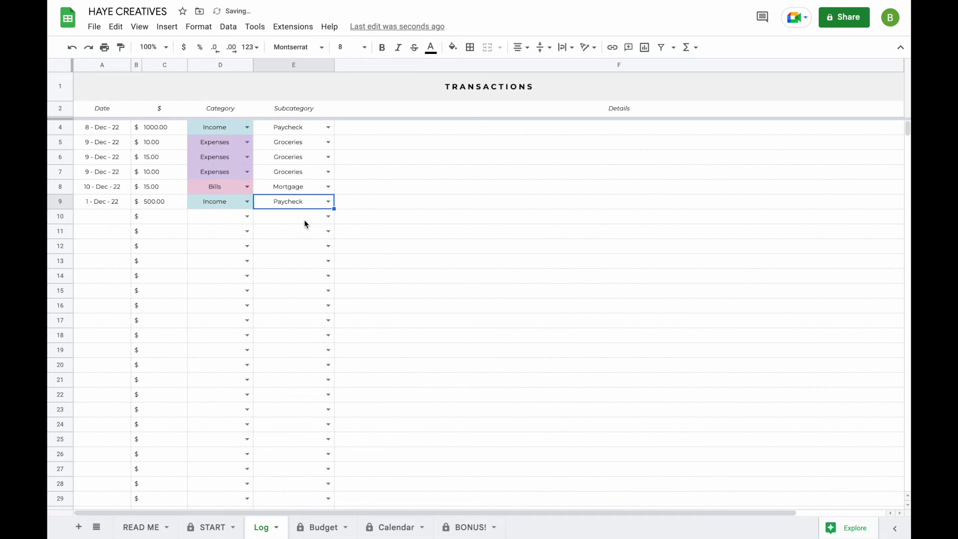
pyautogui.click(320, 527)
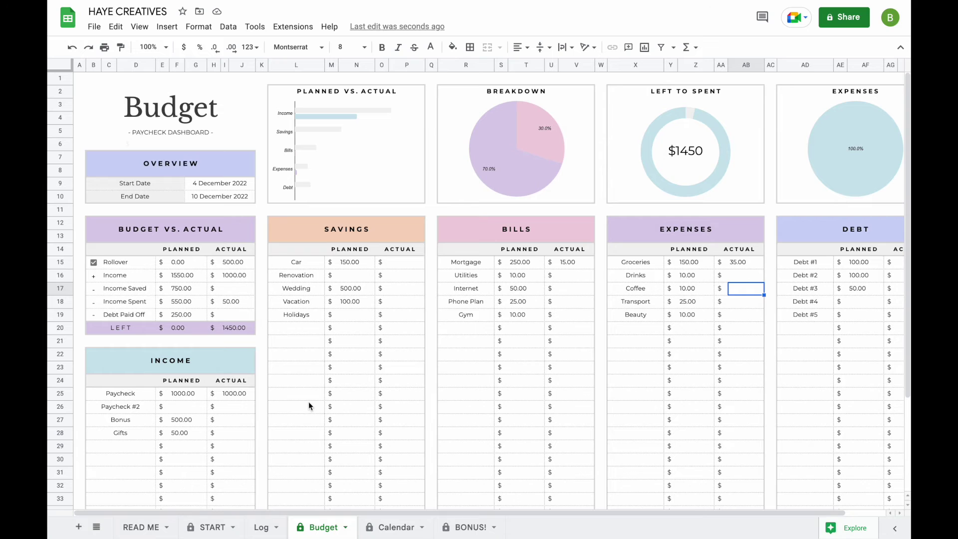
pyautogui.click(344, 527)
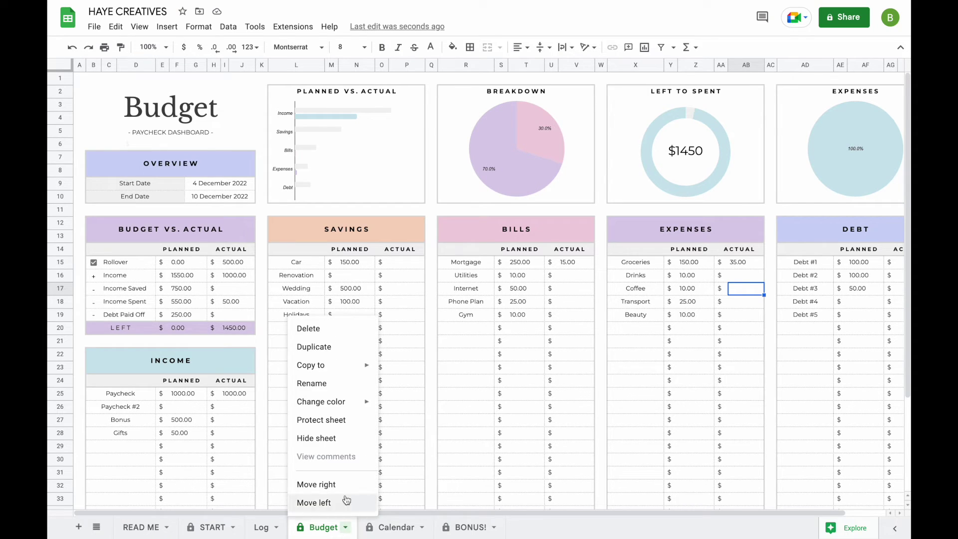